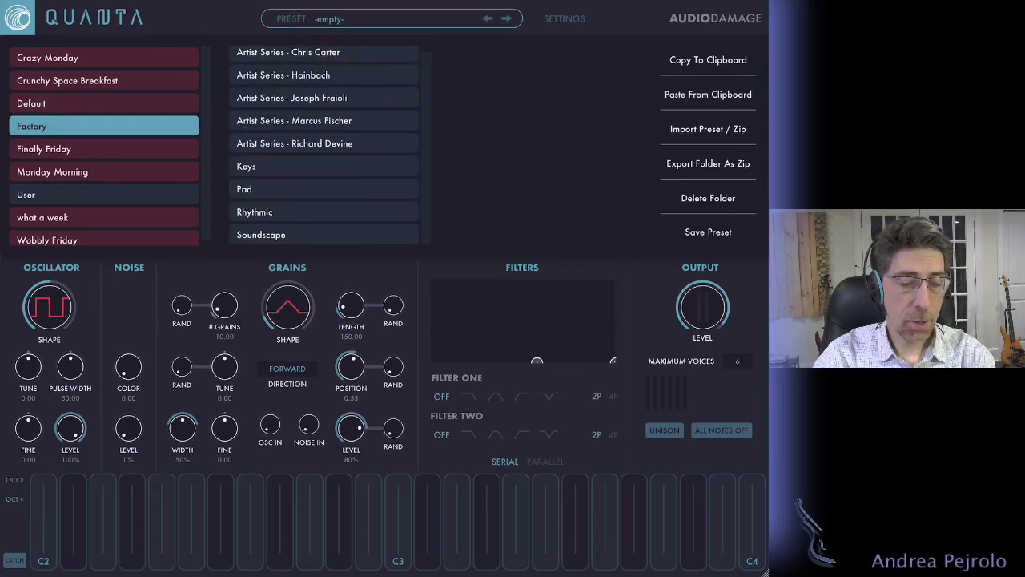
pyautogui.scroll(-1, 327, 148)
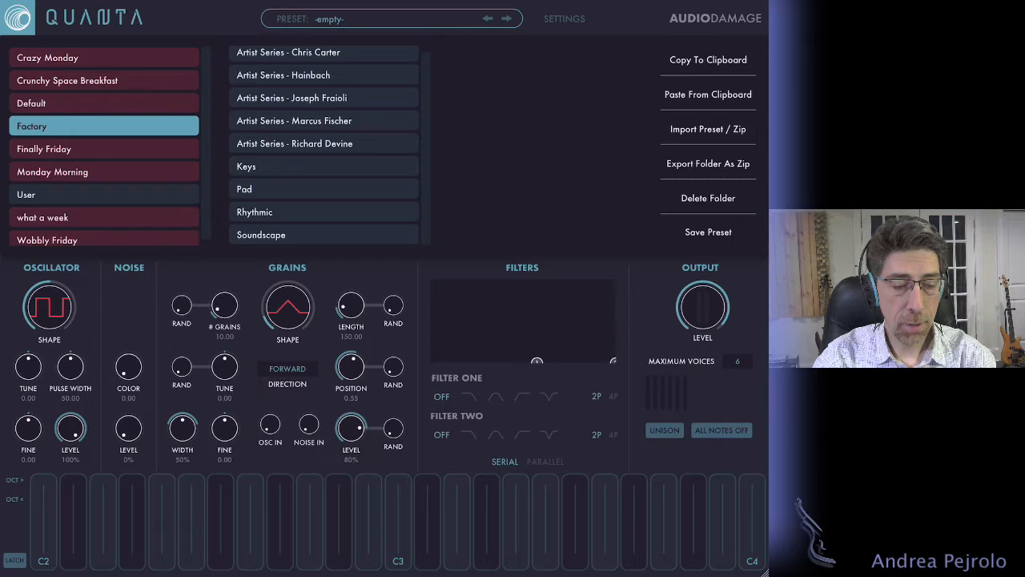
# Audition the BigSynthStrings, HollowHighpass and SeaMinor pads, then switch to the Finally Friday bank
pyautogui.click(323, 189)
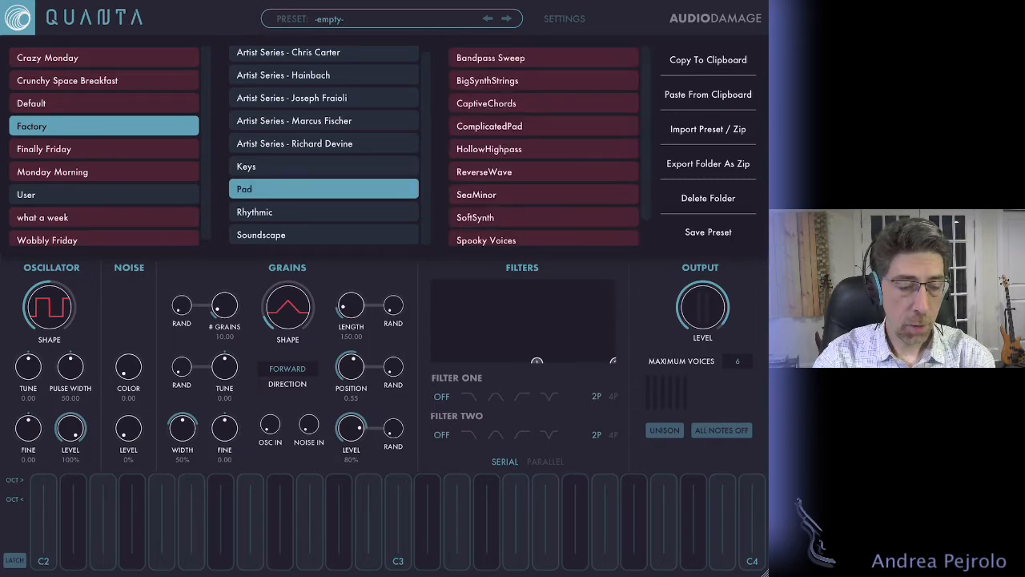
pyautogui.click(487, 80)
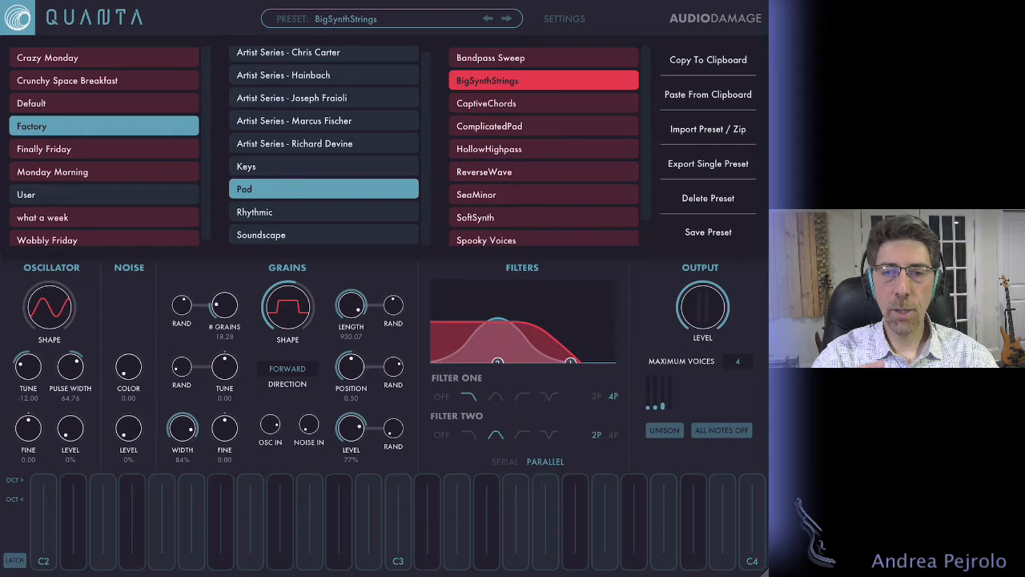
pyautogui.press('Down')
pyautogui.press('Down')
pyautogui.press('Down')
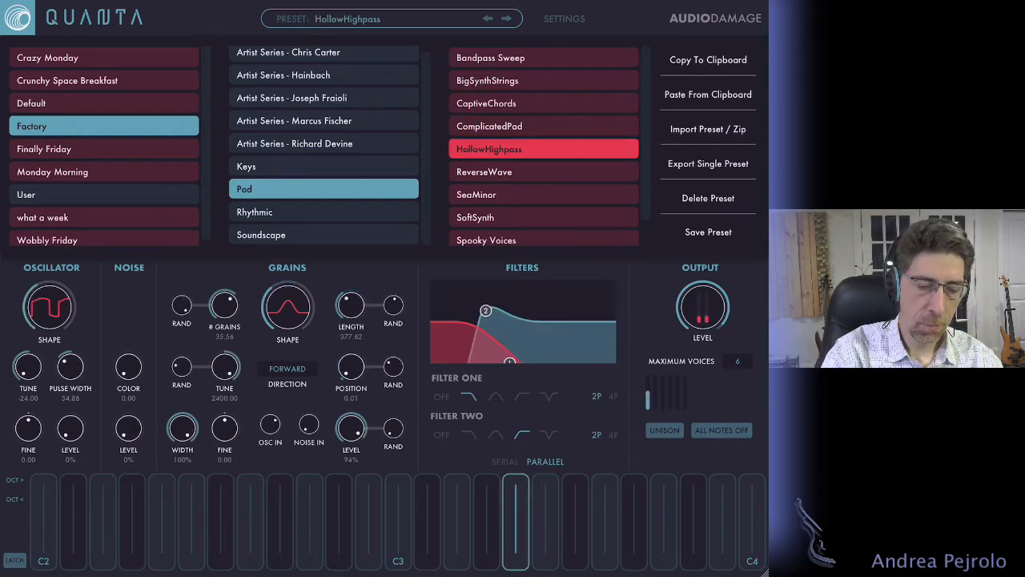
pyautogui.press('Down')
pyautogui.press('Down')
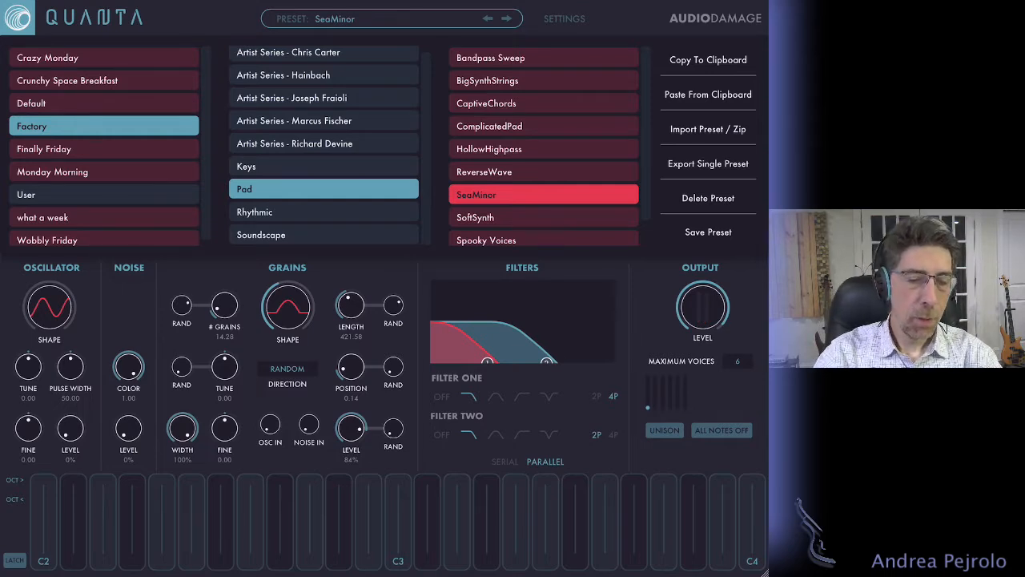
pyautogui.click(44, 149)
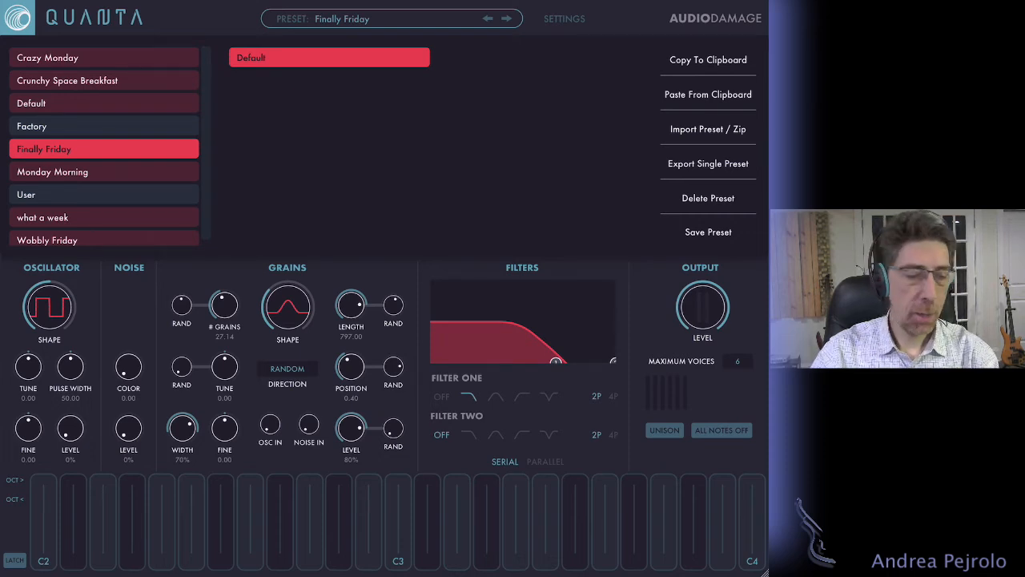
# Load the Default preset so the empty sample panel is shown
pyautogui.click(104, 103)
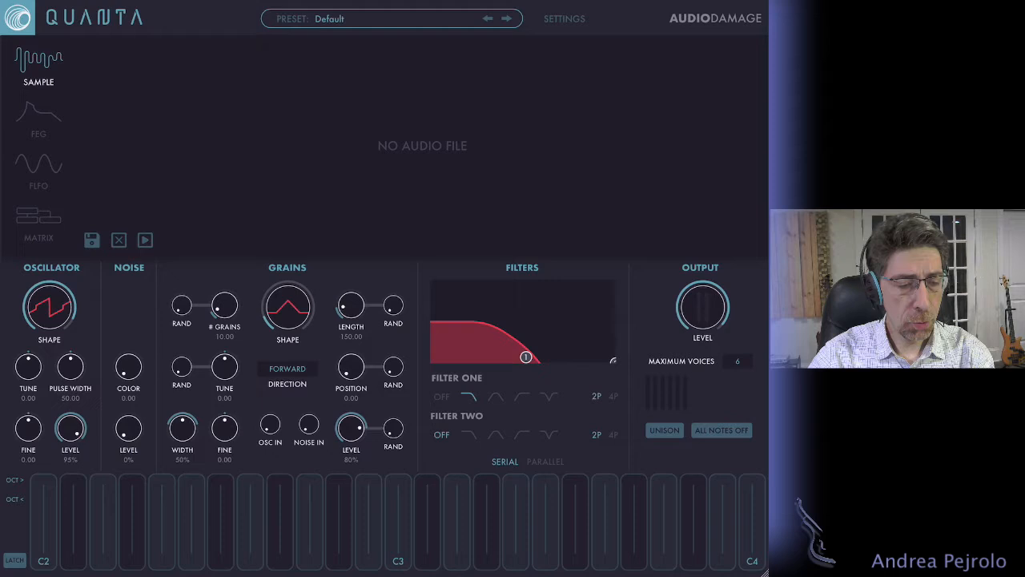
# Import the 'Quanta export' audio file from Recents as the sample
pyautogui.click(91, 240)
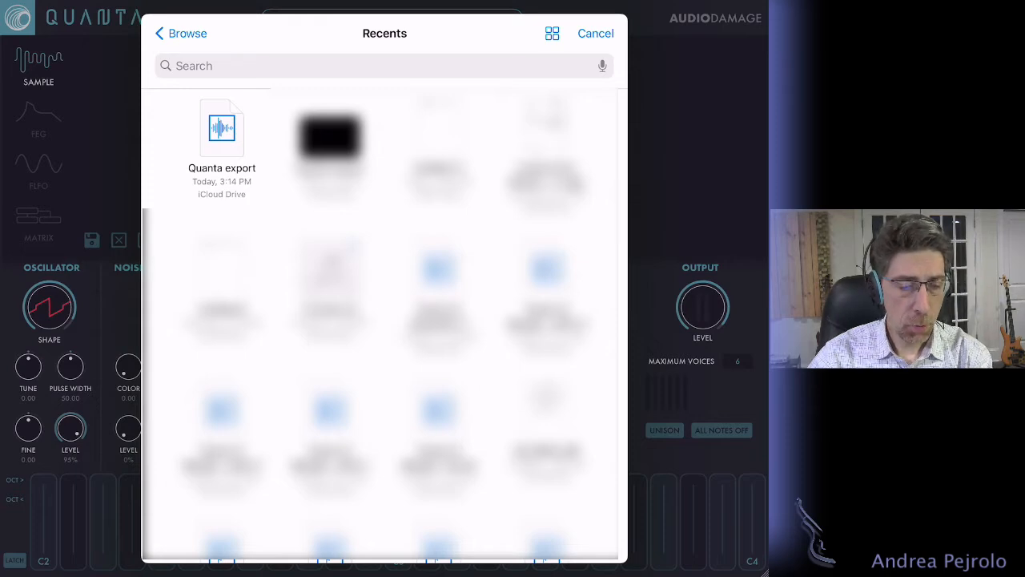
pyautogui.click(221, 132)
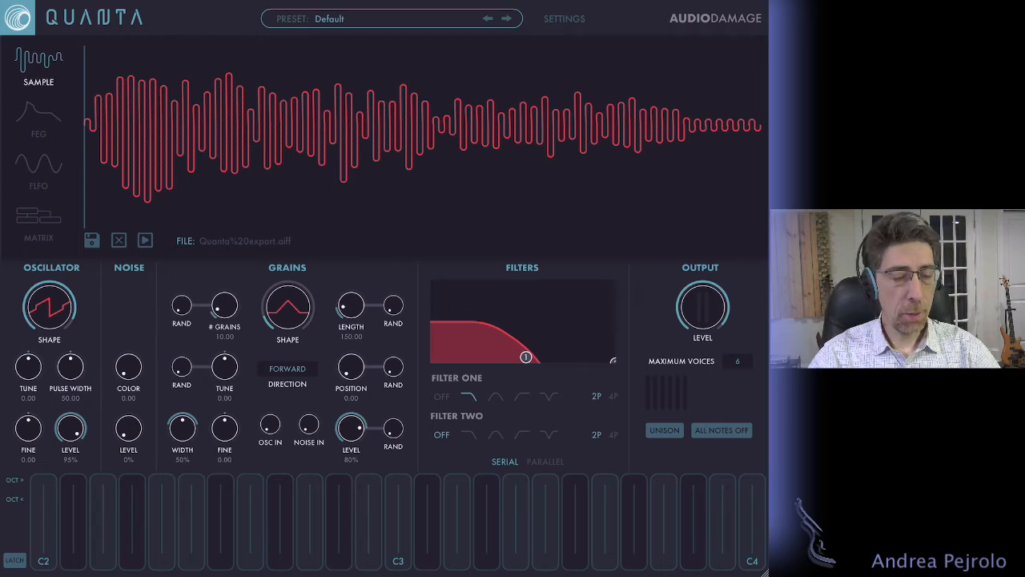
pyautogui.click(146, 241)
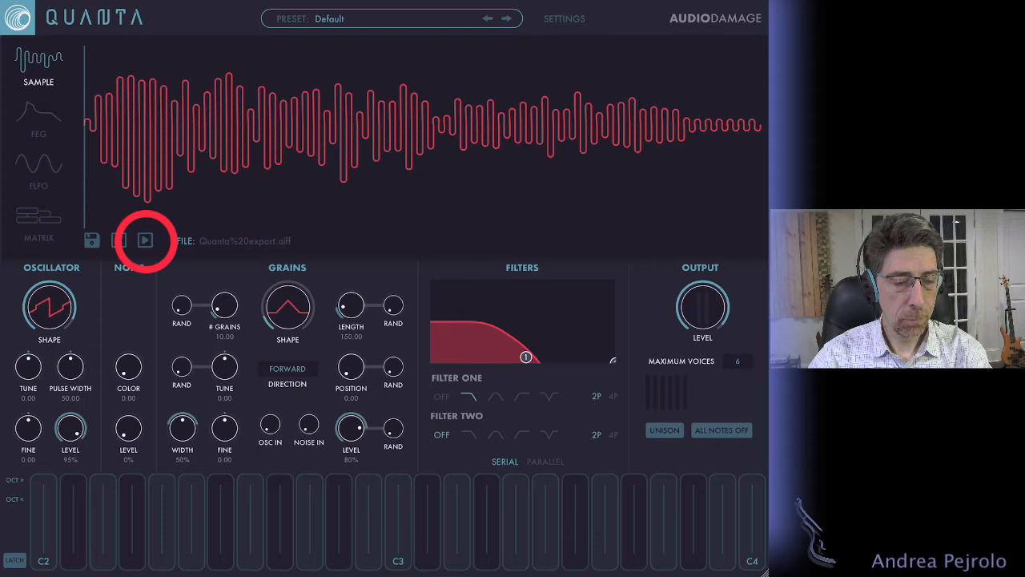
pyautogui.click(145, 240)
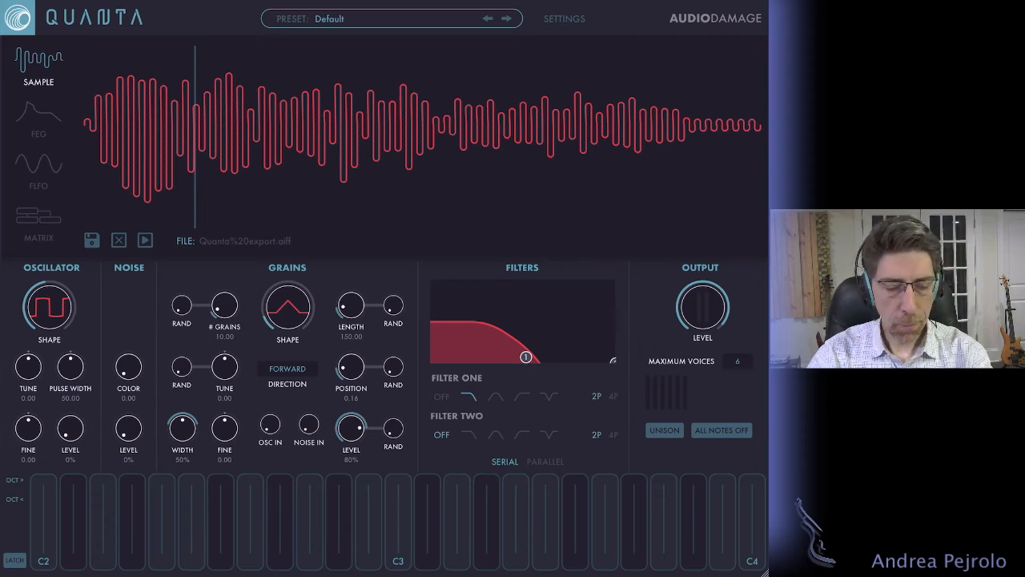
# Switch Filter One to OFF
pyautogui.click(441, 396)
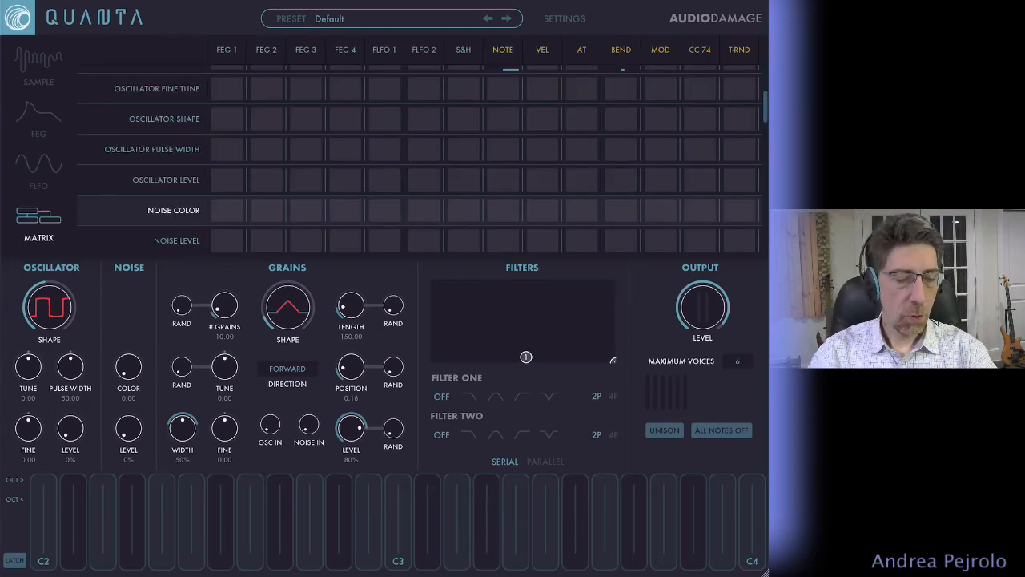
pyautogui.scroll(3, 416, 161)
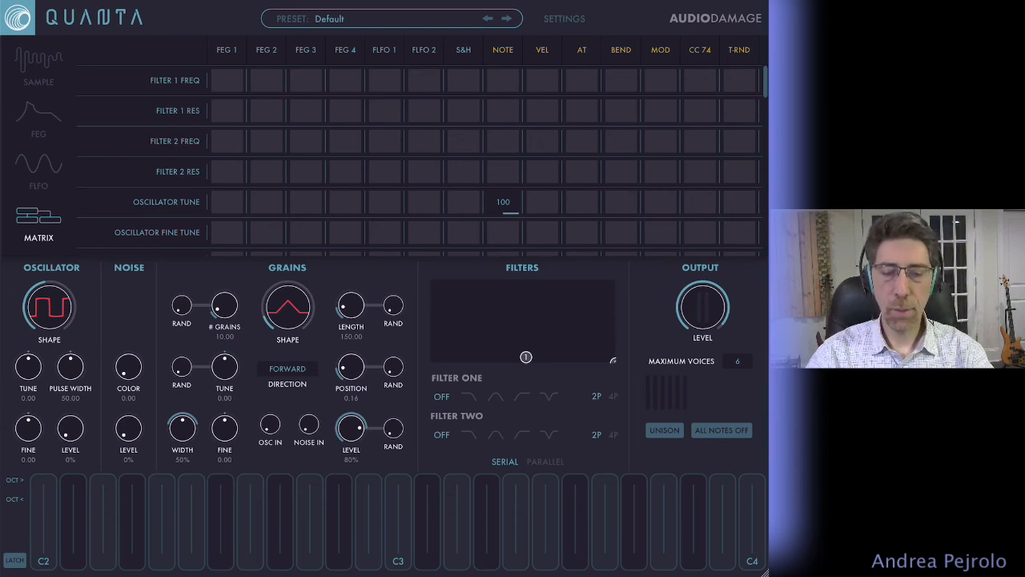
pyautogui.scroll(-3, 416, 160)
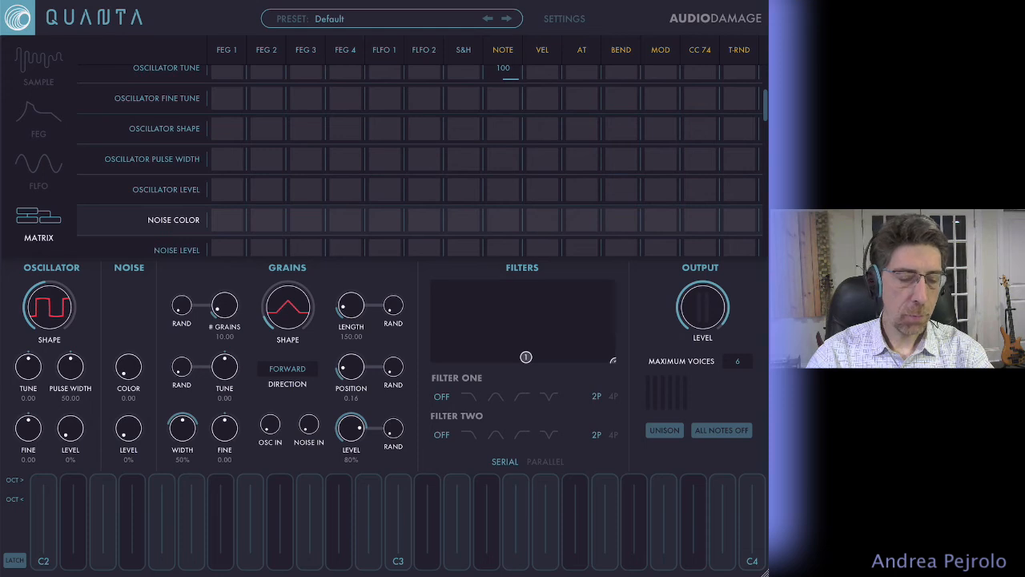
pyautogui.scroll(-3, 417, 160)
pyautogui.scroll(-3, 416, 160)
pyautogui.scroll(3, 416, 160)
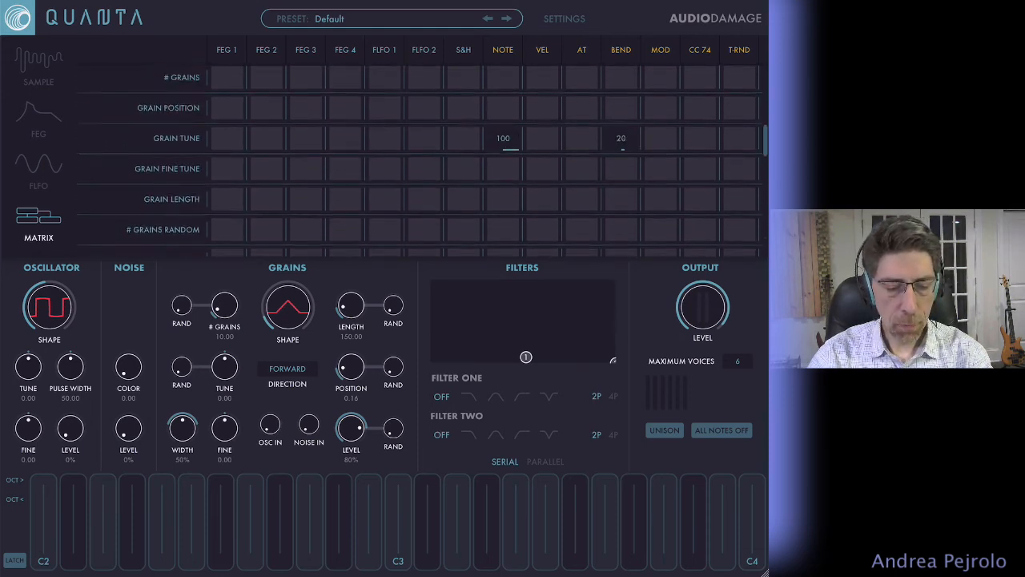
pyautogui.scroll(1, 416, 160)
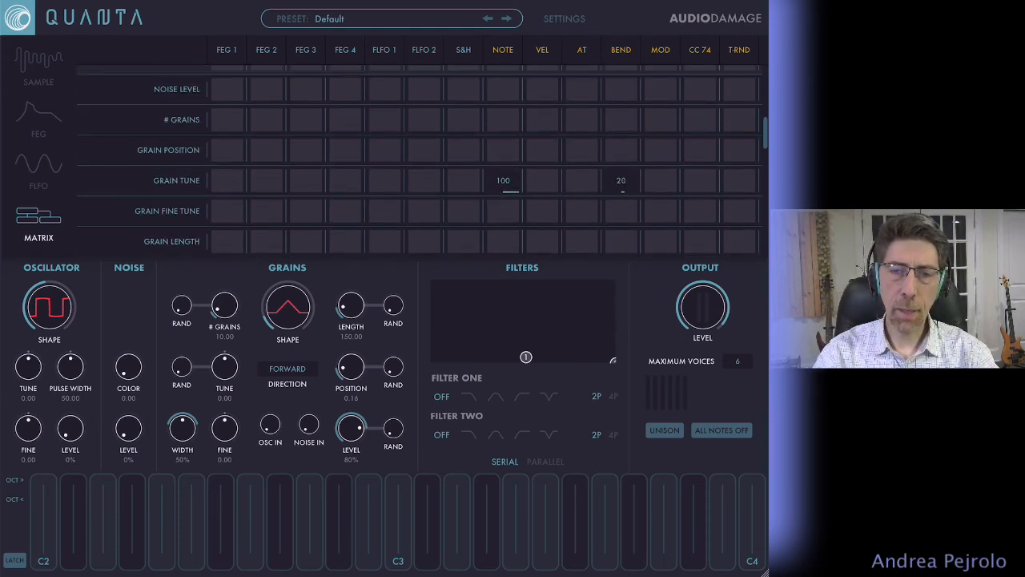
pyautogui.scroll(3, 416, 160)
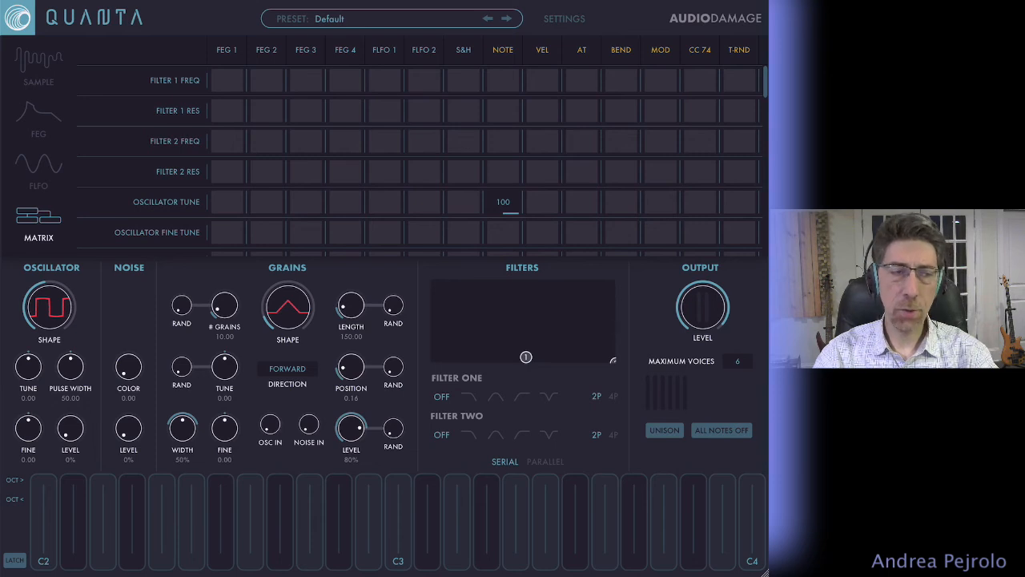
pyautogui.scroll(-5, 416, 160)
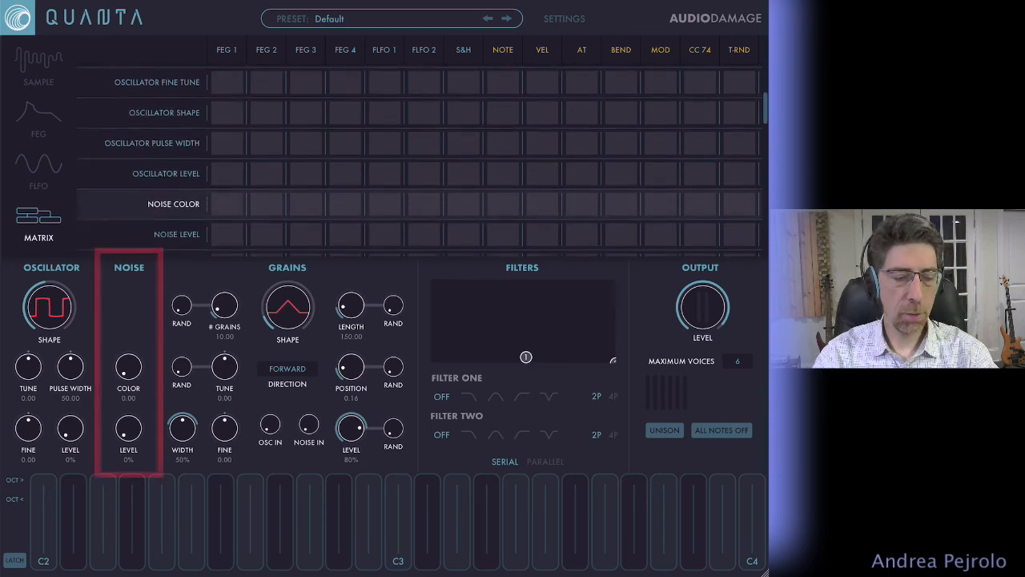
pyautogui.scroll(-5, 416, 160)
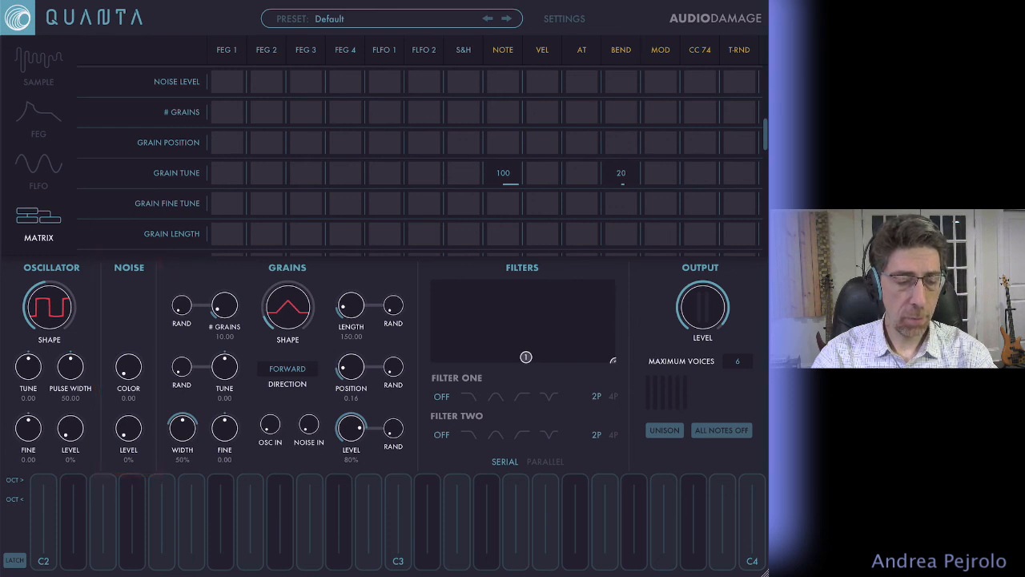
pyautogui.scroll(-5, 416, 161)
pyautogui.scroll(-1, 417, 161)
pyautogui.scroll(-5, 416, 160)
pyautogui.scroll(-1, 417, 160)
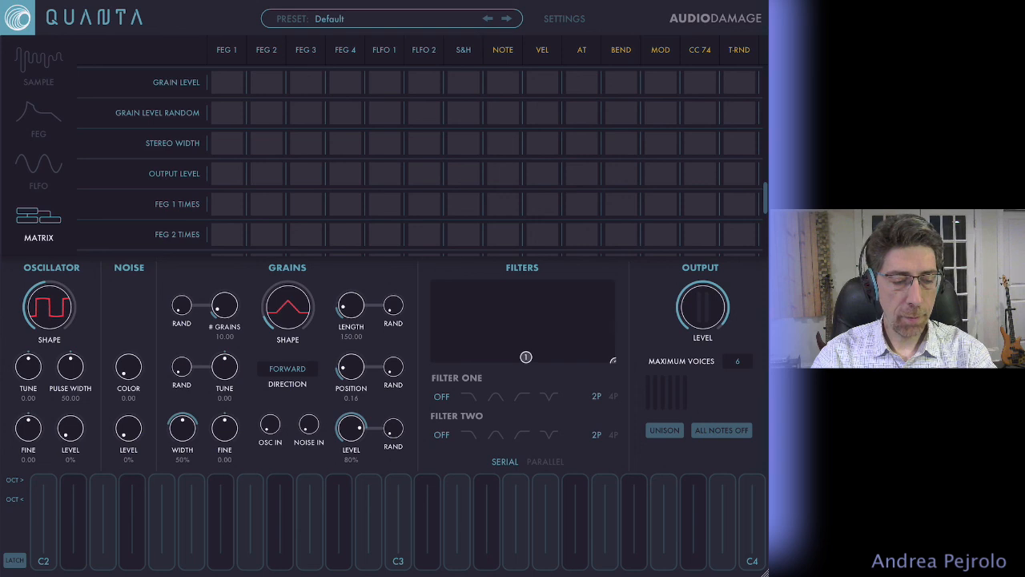
pyautogui.scroll(1, 228, 180)
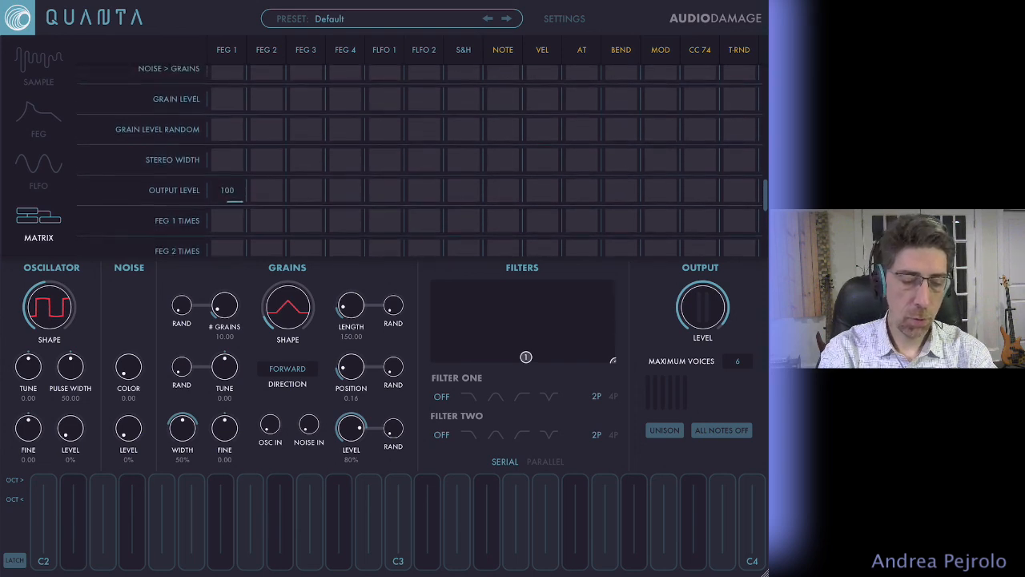
pyautogui.scroll(-1, 228, 180)
pyautogui.scroll(-3, 228, 180)
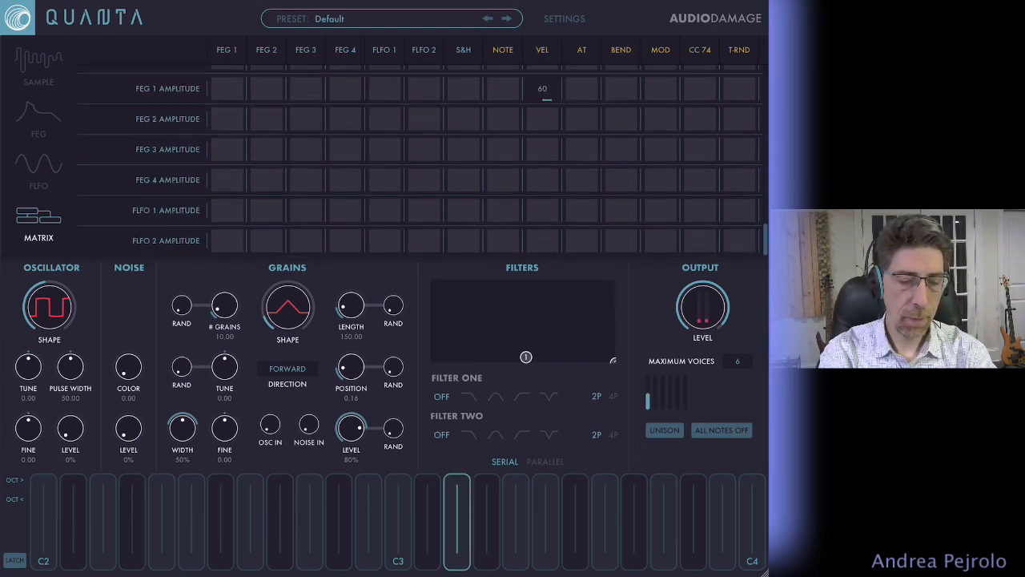
# Return from the modulation matrix to the sample waveform view
pyautogui.click(38, 68)
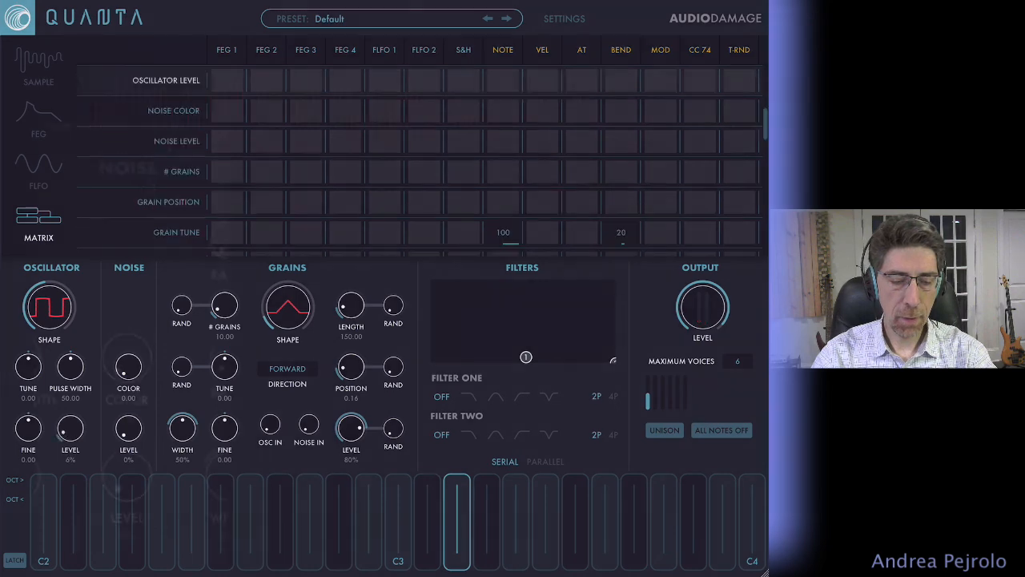